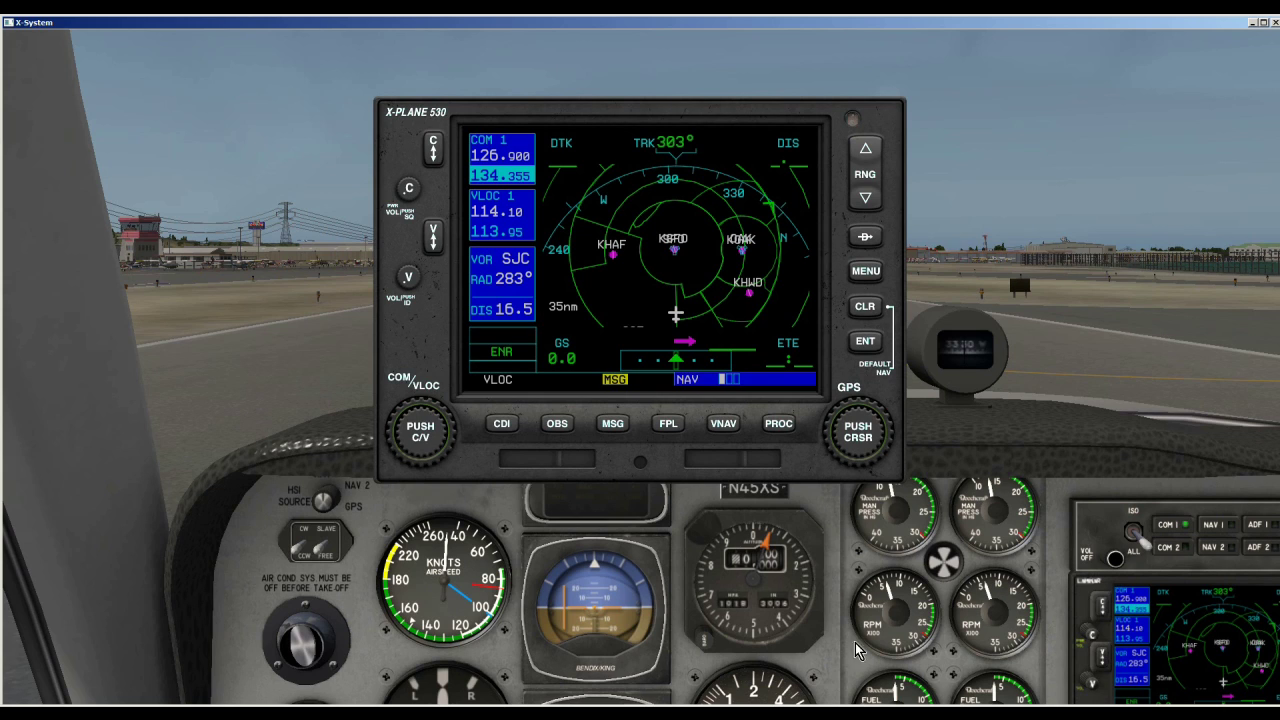
Show the 530's empty active flight plan with the cursor on the first waypoint slot
left_click(667, 424)
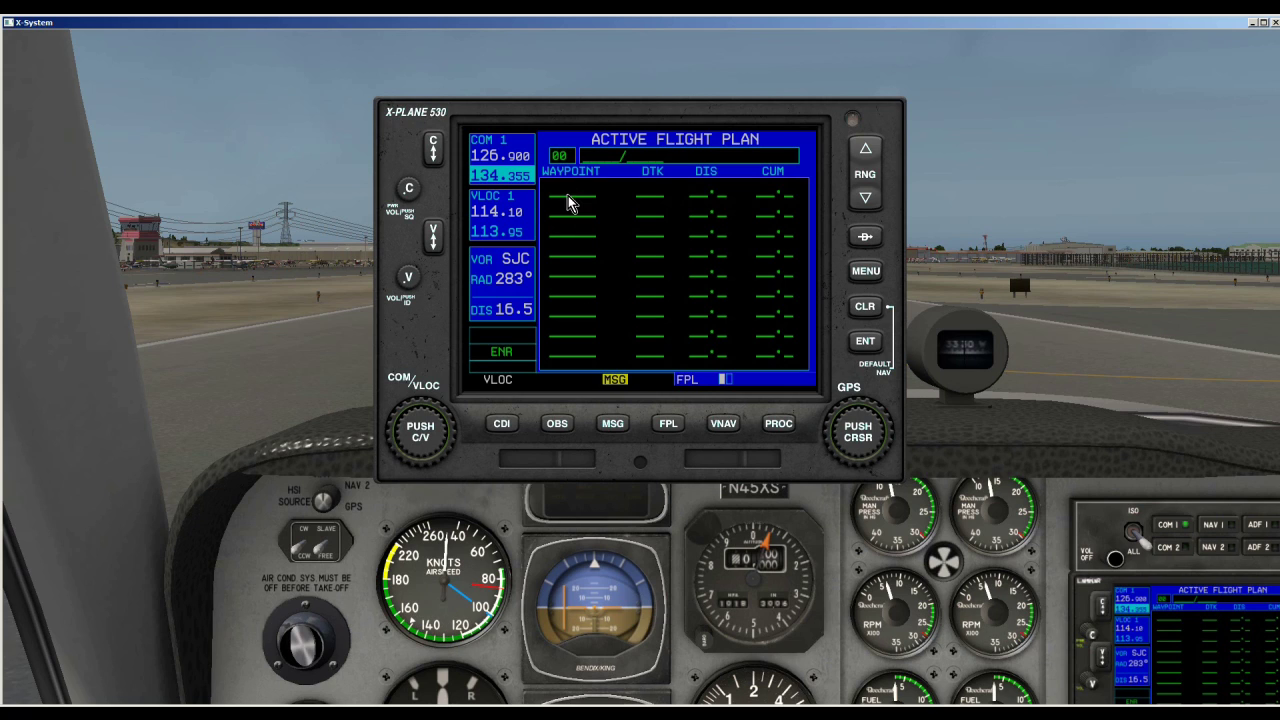
left_click(858, 432)
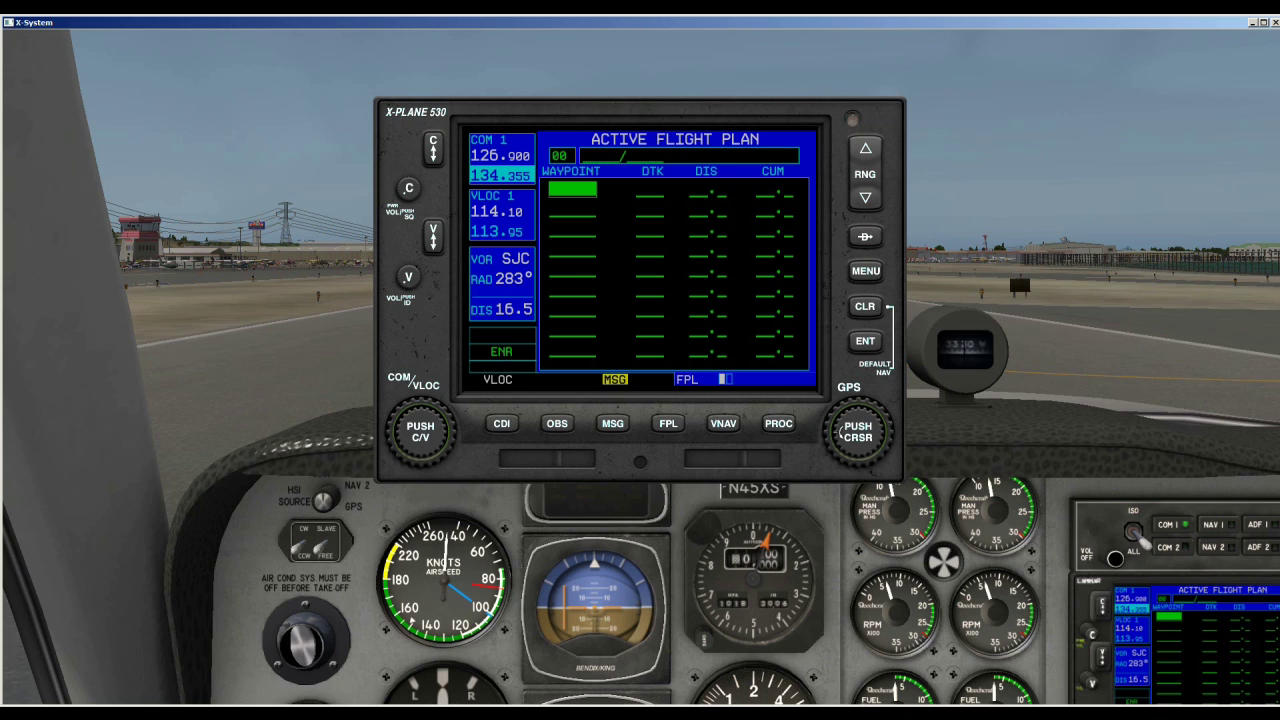
Start the first waypoint entry and set the ident's second character to R
left_click(835, 428)
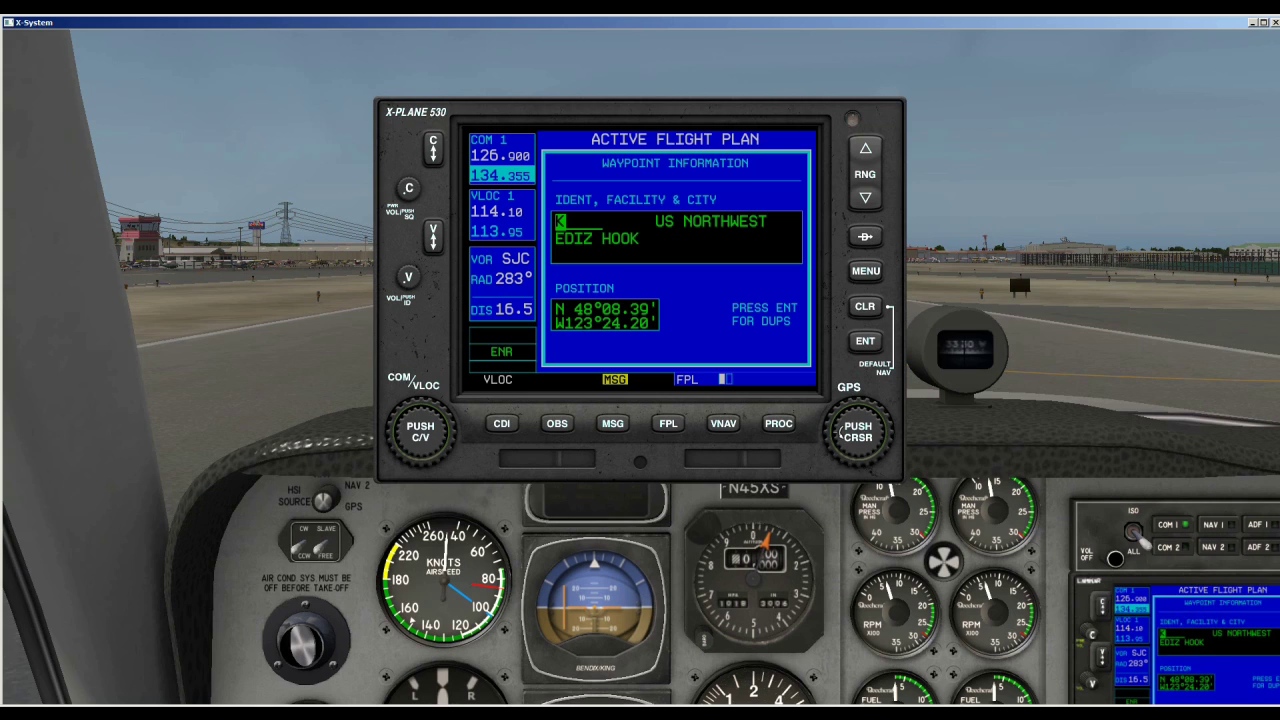
left_click(895, 428)
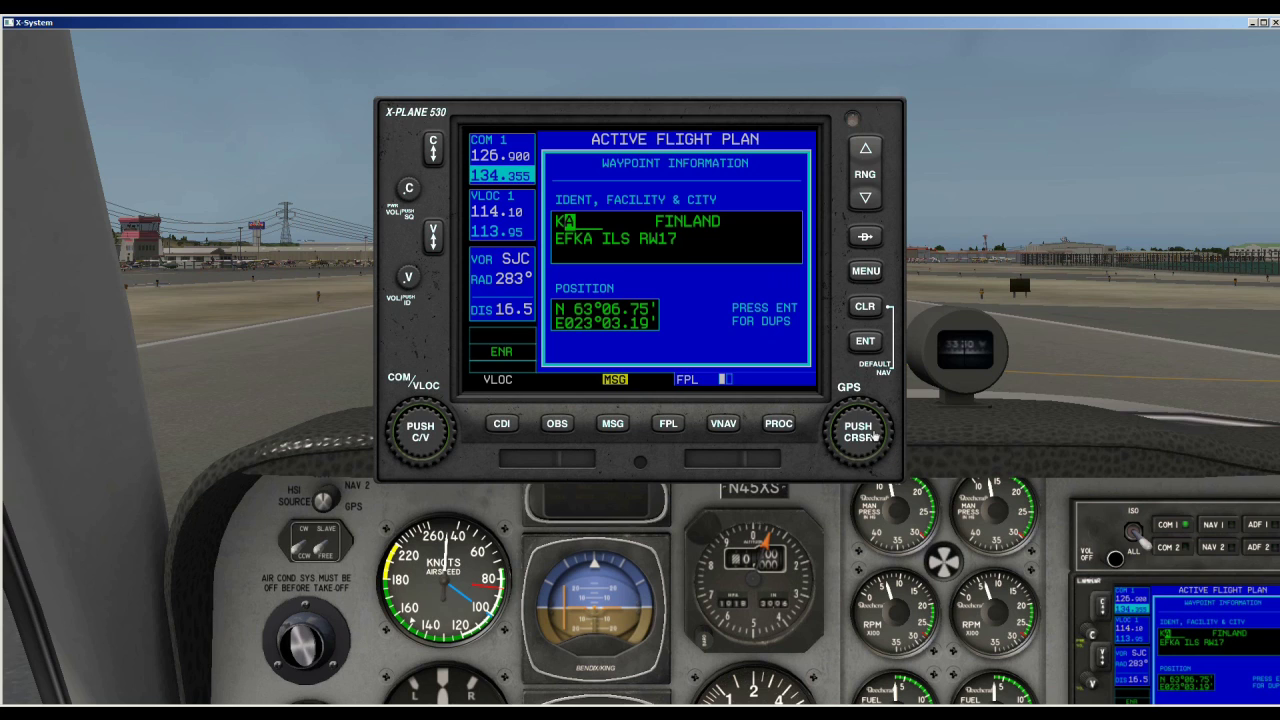
left_click(838, 430)
left_click(838, 430)
left_click(838, 430)
left_click(838, 430)
left_click(838, 430)
left_click(838, 430)
left_click(838, 430)
left_click(838, 430)
left_click(838, 430)
left_click(838, 430)
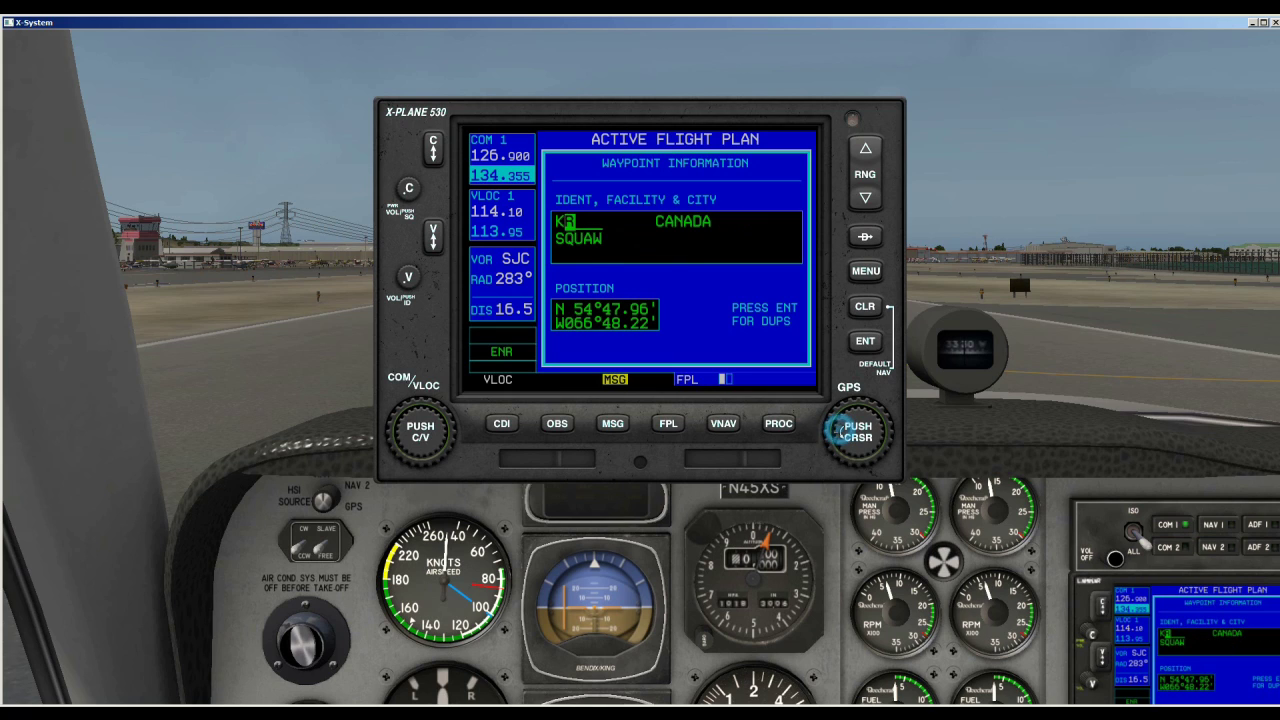
Set the third character to D, completing KRDD (Redding Muni), and confirm it
left_click(893, 428)
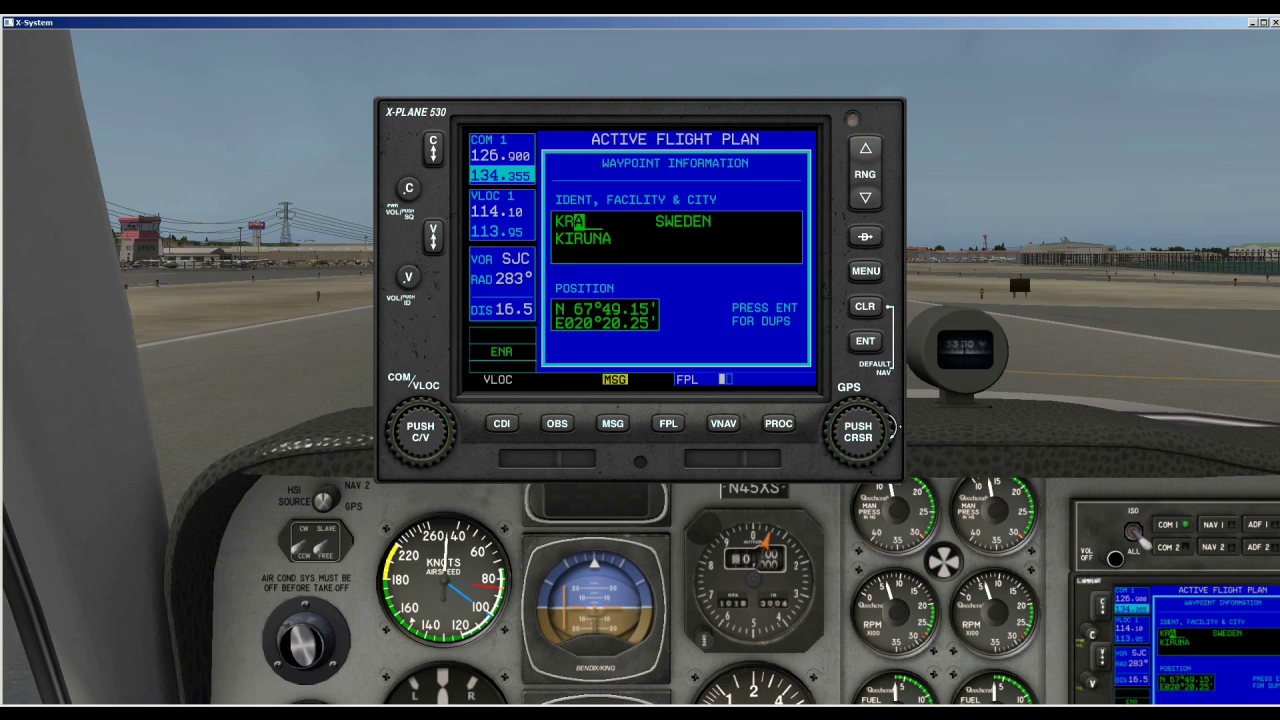
left_click(893, 430)
left_click(893, 430)
left_click(893, 430)
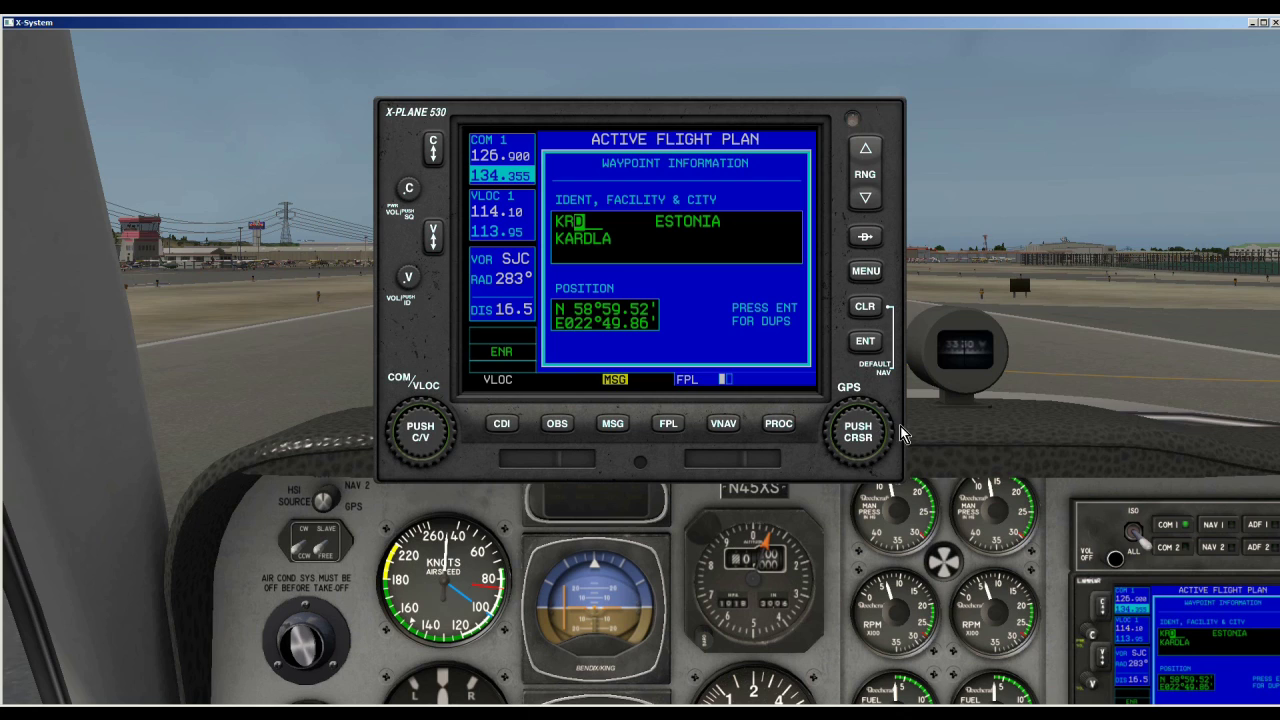
left_click(890, 428)
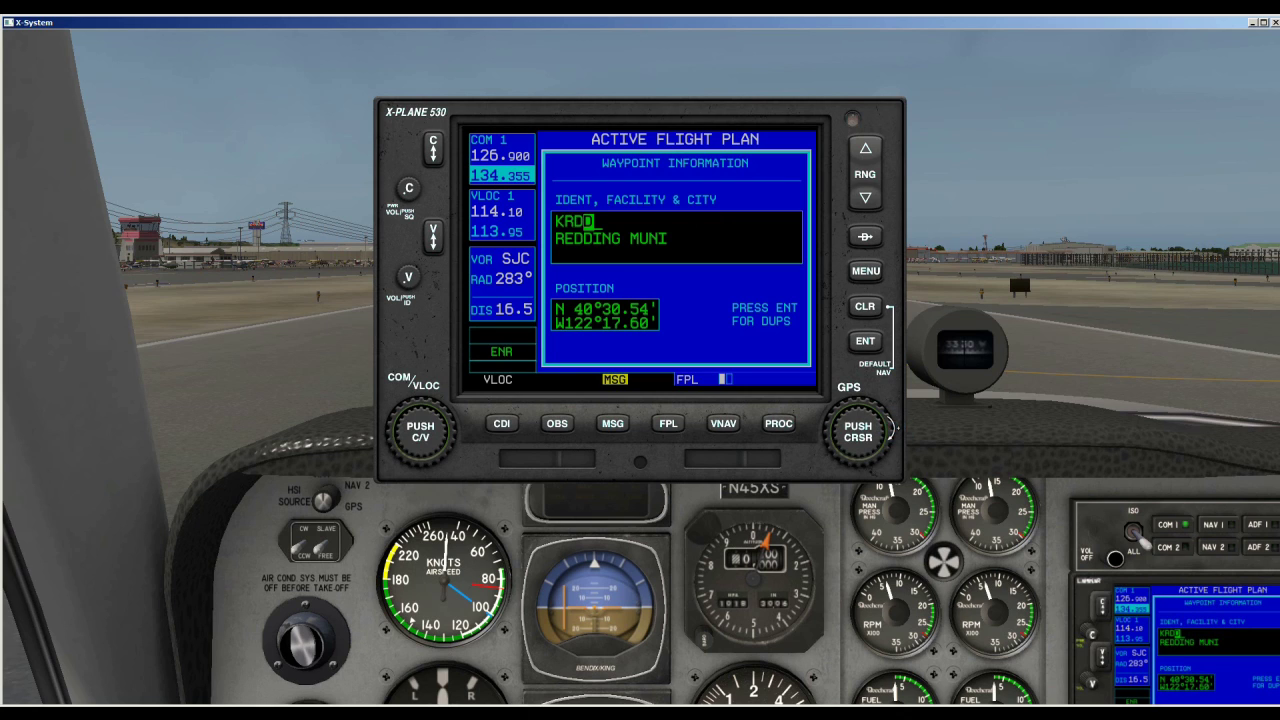
left_click(866, 342)
Accept KRDD as the active flight plan's first waypoint, at 000° and 179 distance
left_click(852, 340)
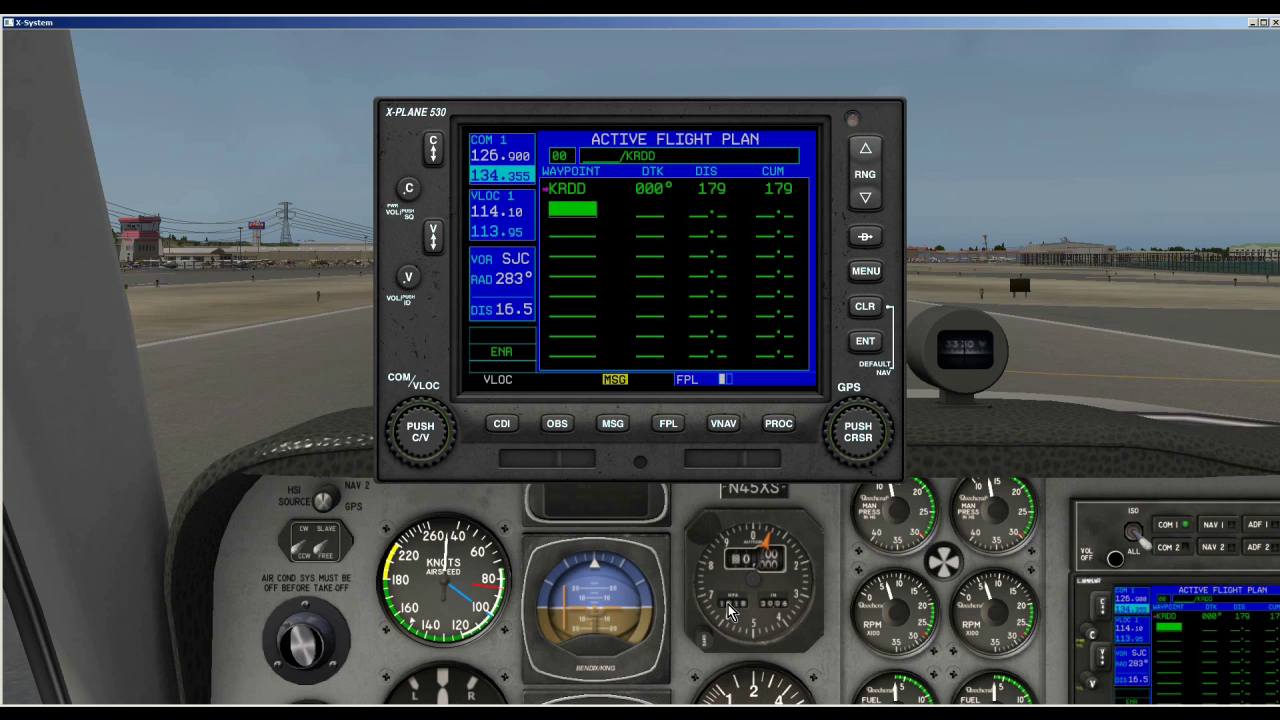
key("m")
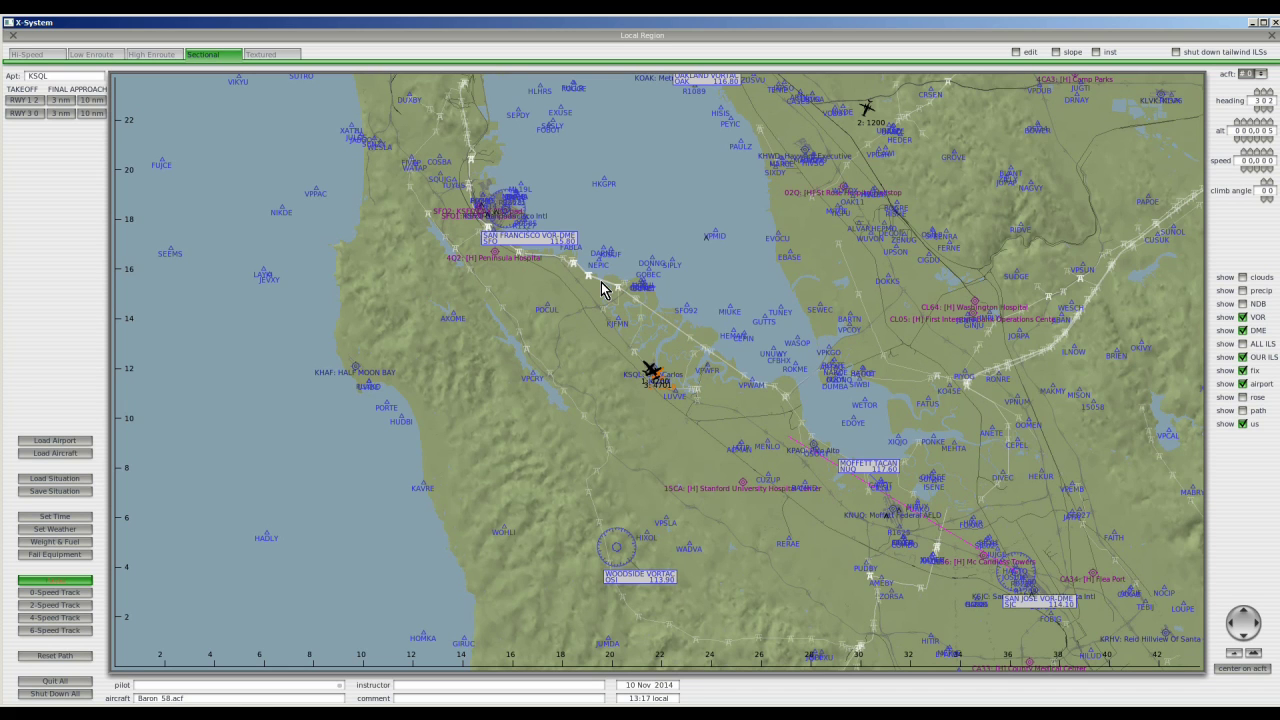
Zoom the Local Region map out over the Bay Area and check a navaid's radial and distance
scroll(713, 340, "down", 1)
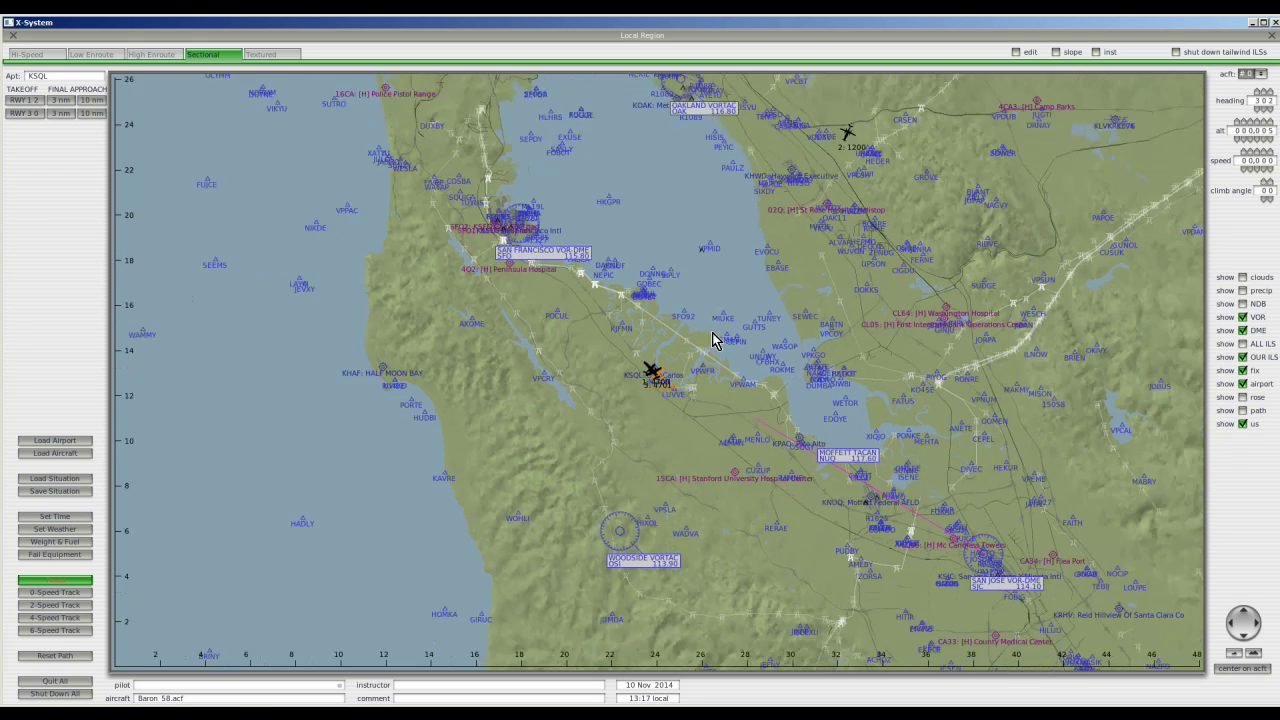
scroll(713, 340, "down", 5)
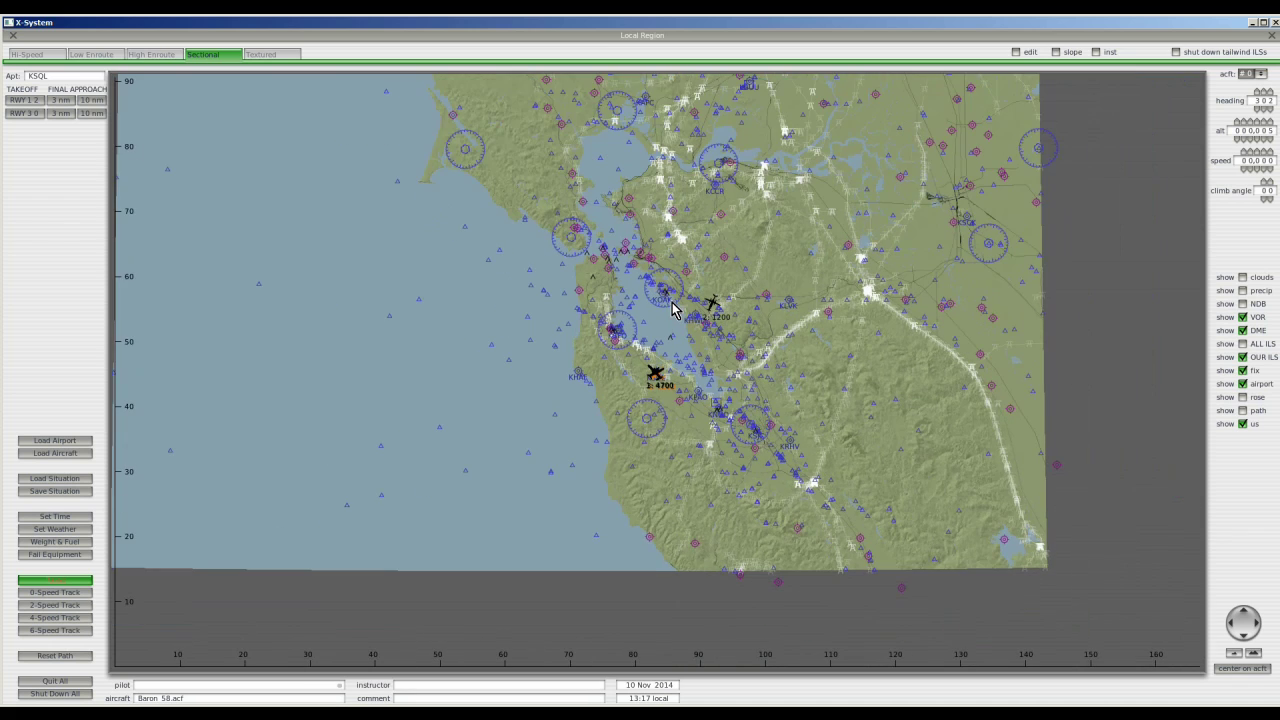
scroll(672, 310, "down", 1)
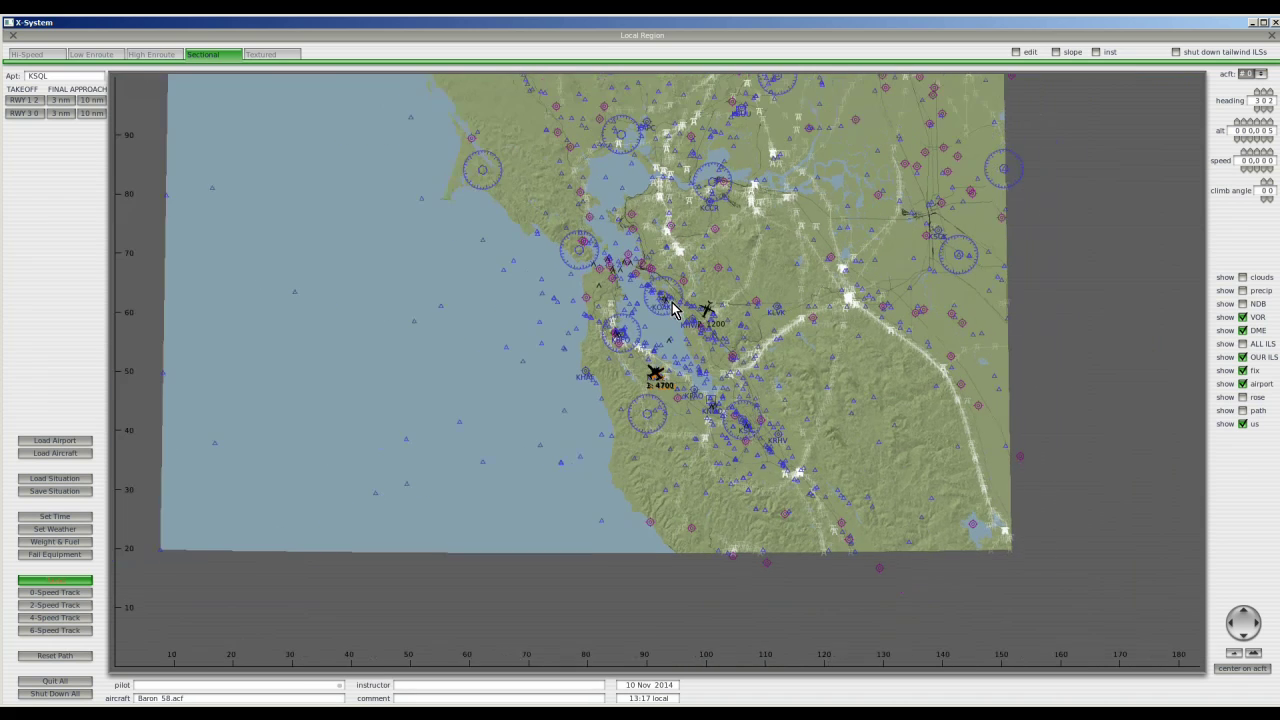
left_click(627, 95)
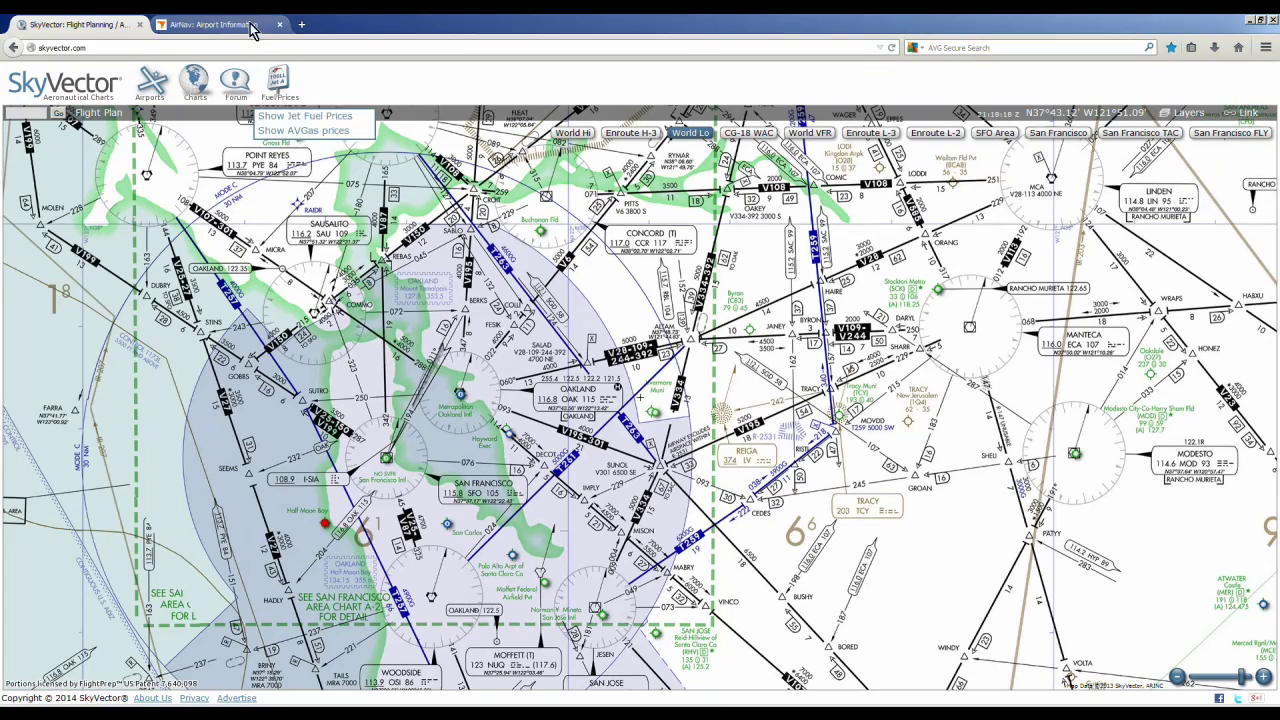
Switch from SkyVector to the AirNav Airport Information tab
left_click(211, 28)
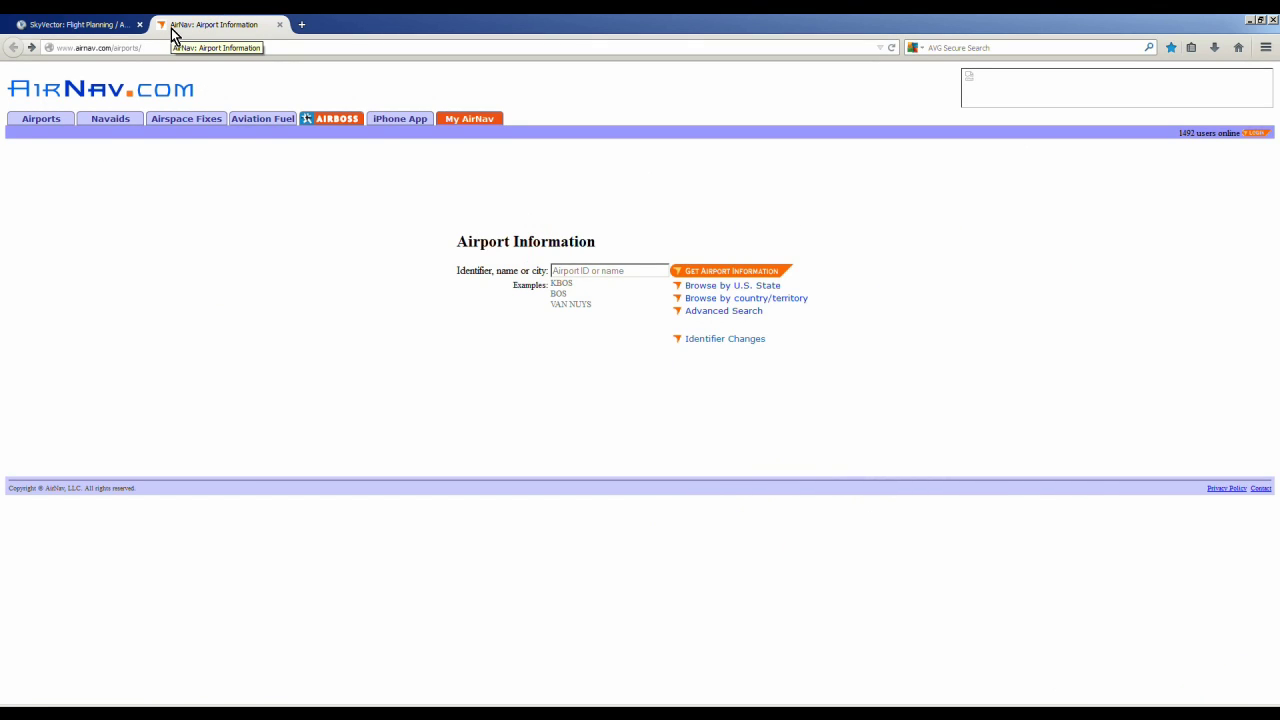
Search AirNav for 'redding ca', getting 12 airports with KRDD Redding Municipal first
left_click(592, 270)
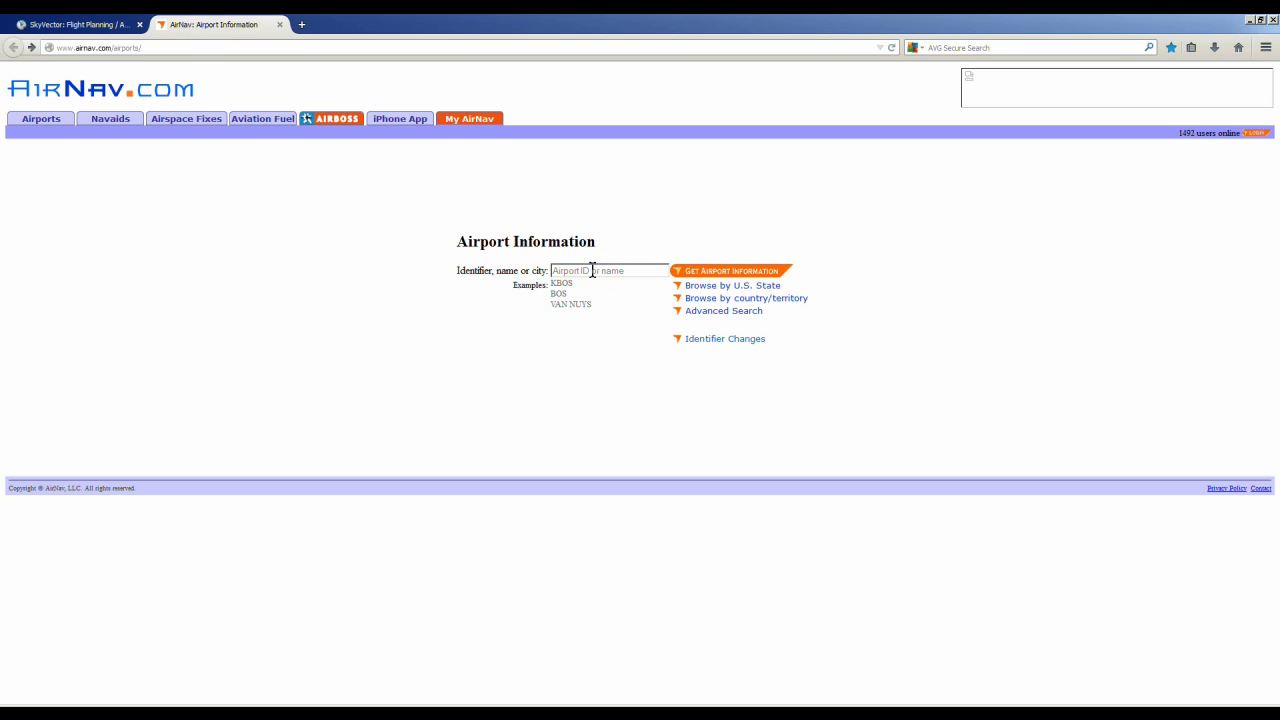
type("redding cal")
left_click(725, 272)
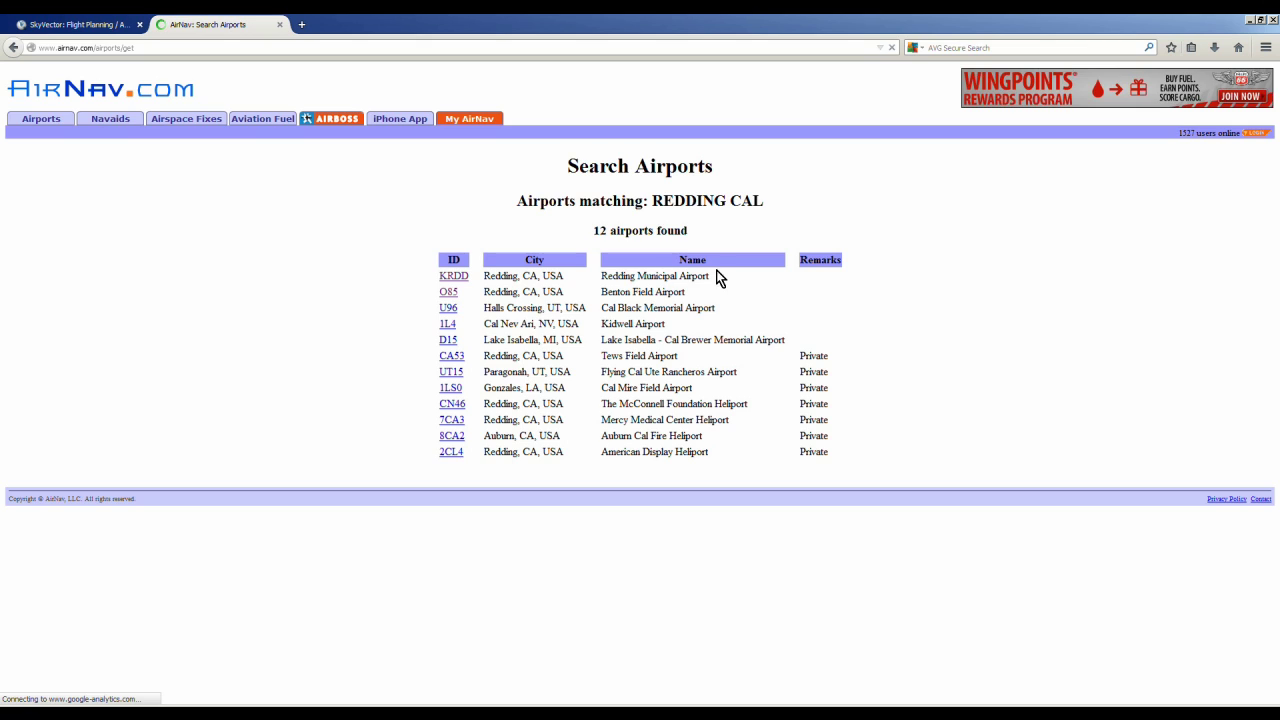